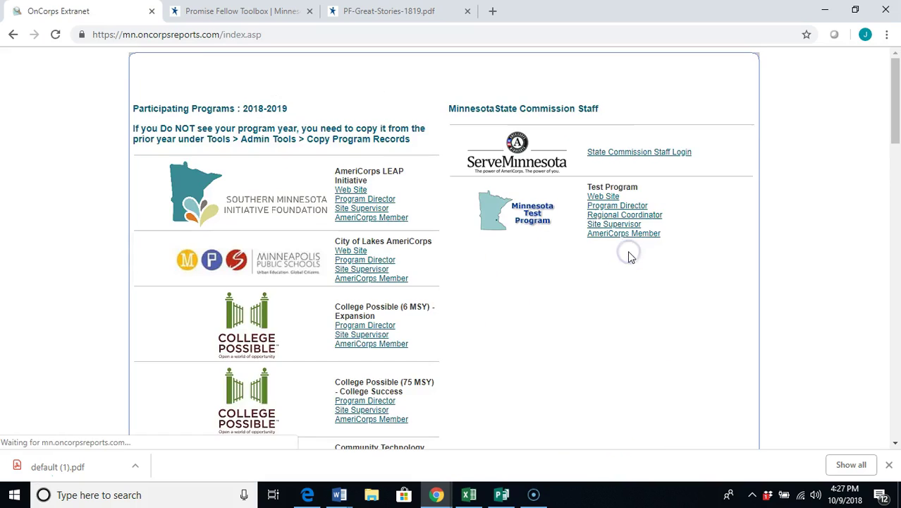
# Open the AmeriCorps Member login page for the Promise Fellows (200 MSY) - Statewide program
pyautogui.scroll(-5, 509, 267)
pyautogui.scroll(-3, 471, 319)
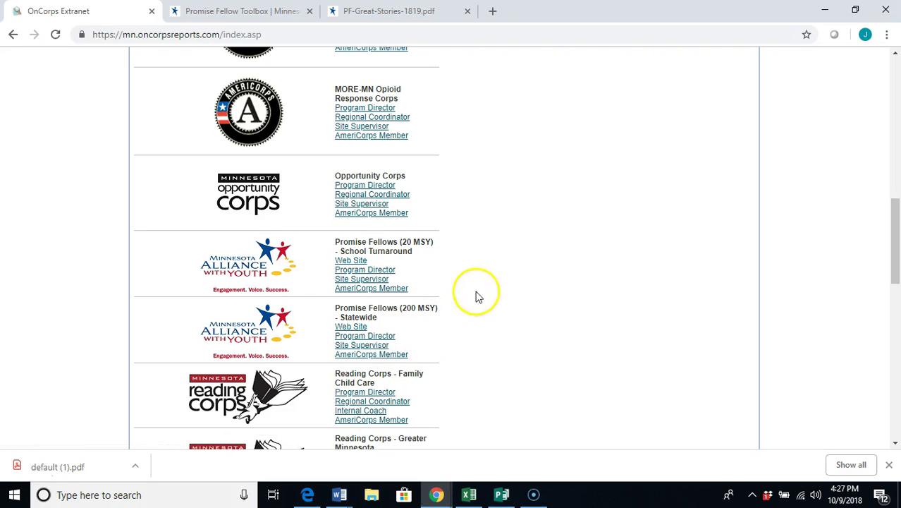
pyautogui.click(405, 359)
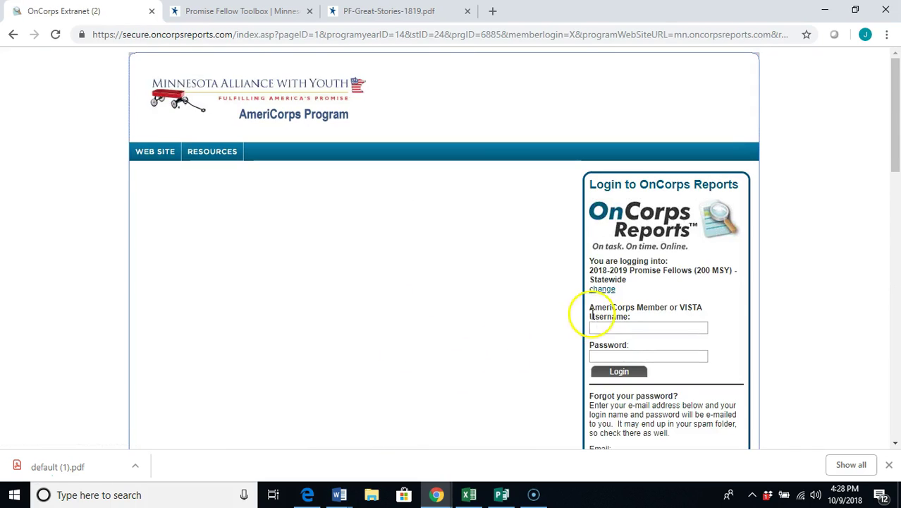
# Log in to OnCorps Reports with the member's username and account password
pyautogui.scroll(-1, 578, 311)
pyautogui.click(609, 261)
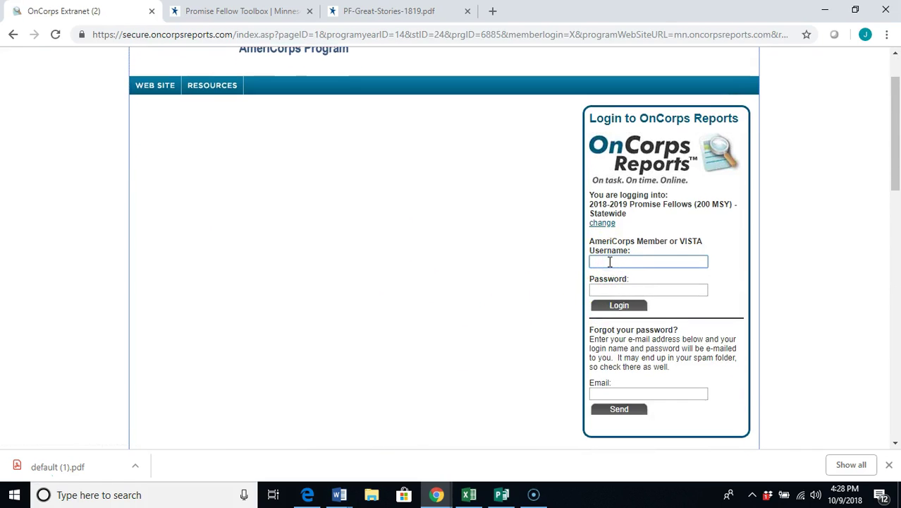
pyautogui.click(608, 289)
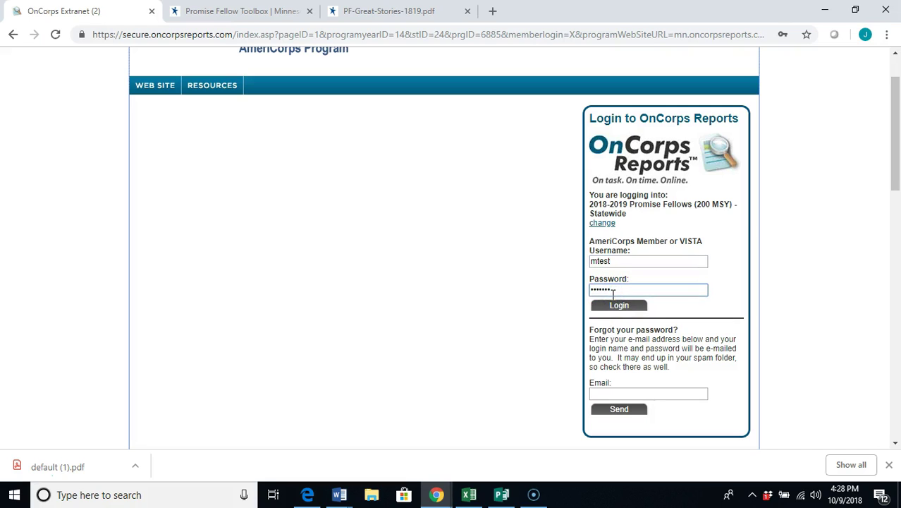
pyautogui.press('Return')
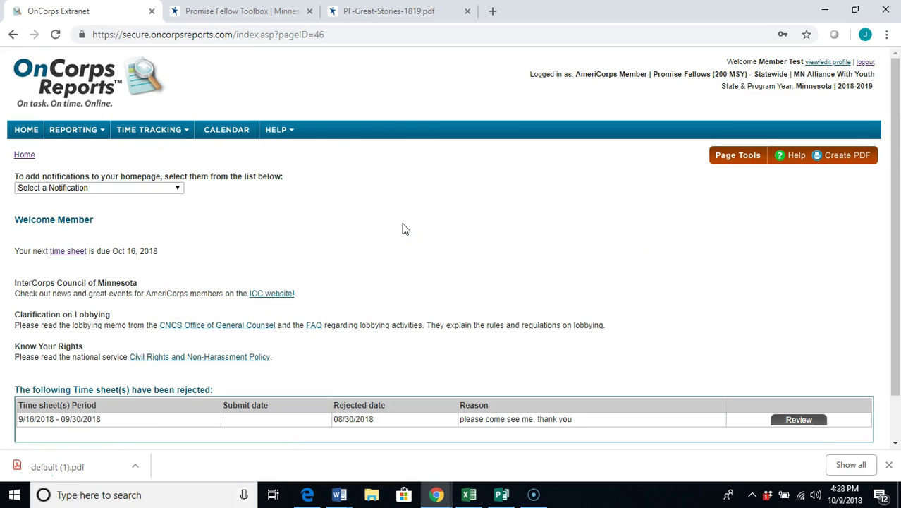
# Go to the Great Stories report submission page and start a new great story
pyautogui.moveTo(84, 130)
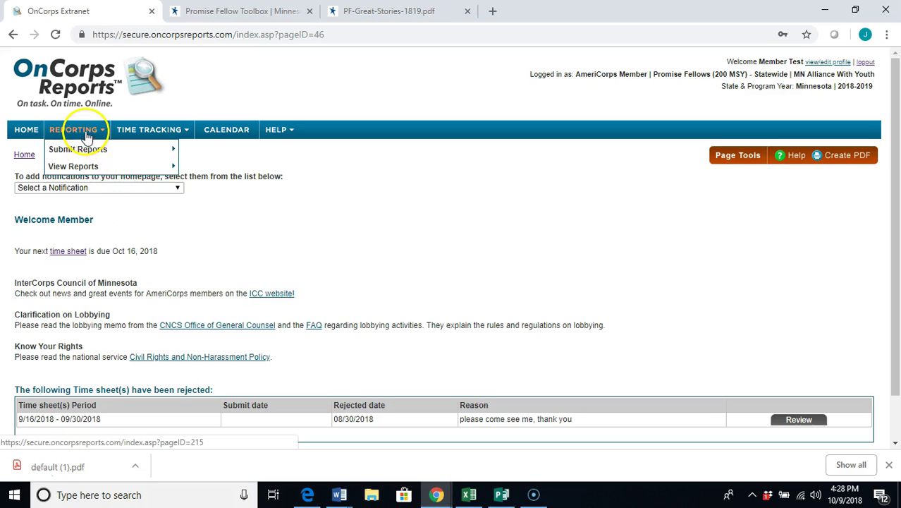
pyautogui.moveTo(99, 148)
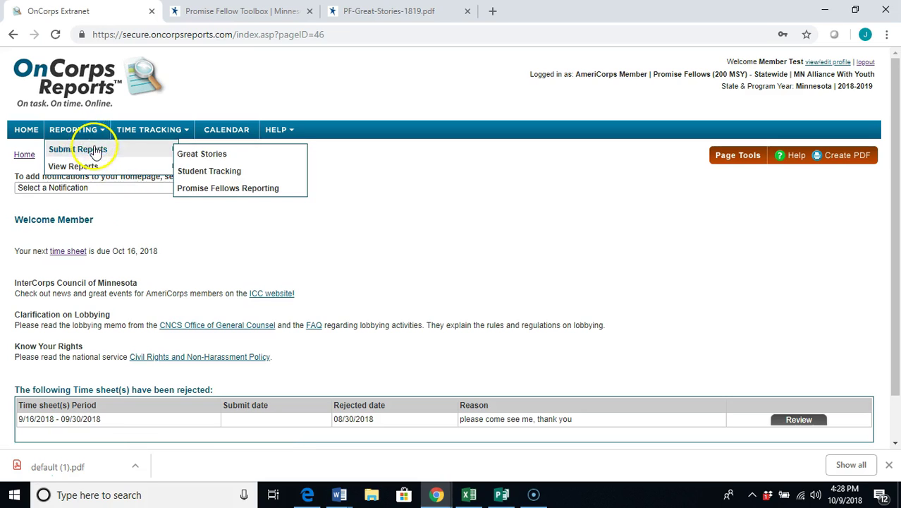
pyautogui.click(189, 153)
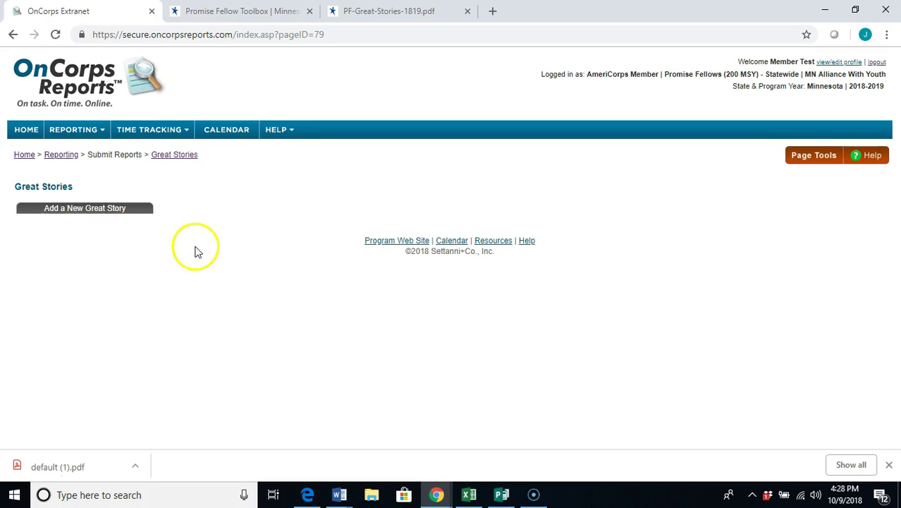
pyautogui.click(79, 215)
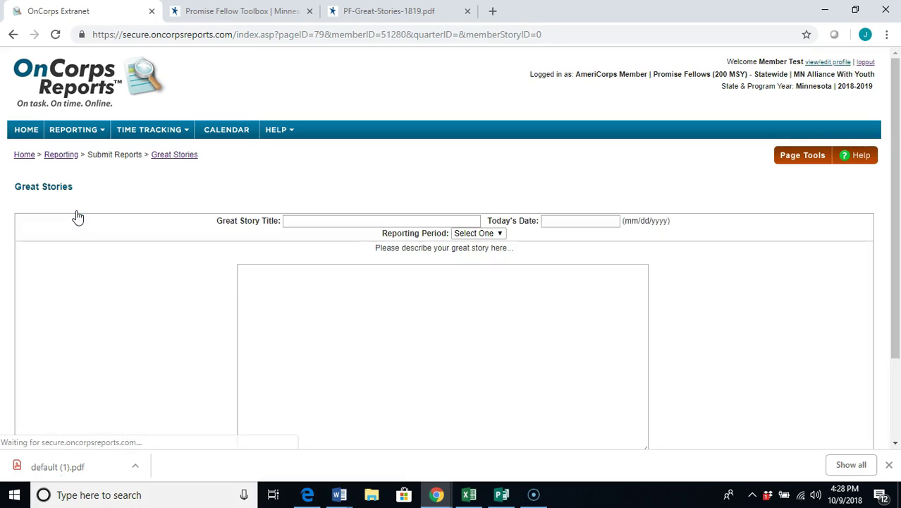
pyautogui.scroll(-1, 110, 281)
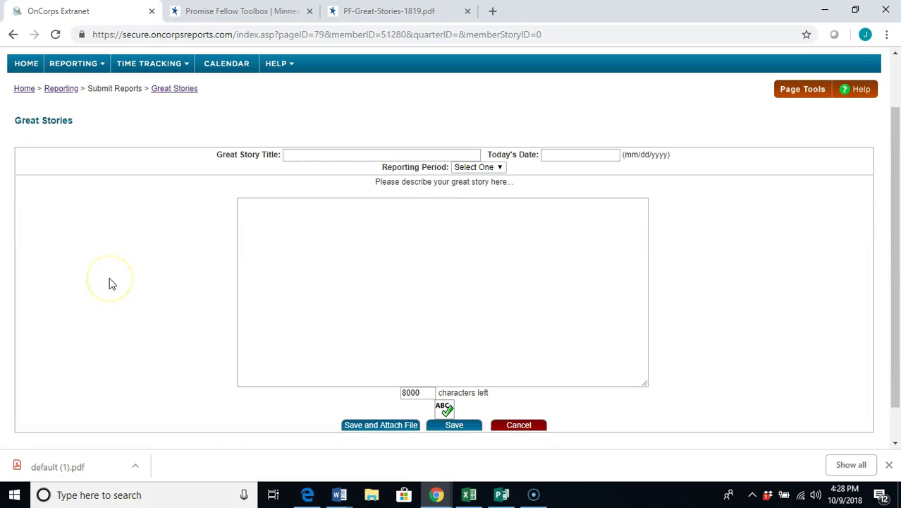
pyautogui.click(110, 271)
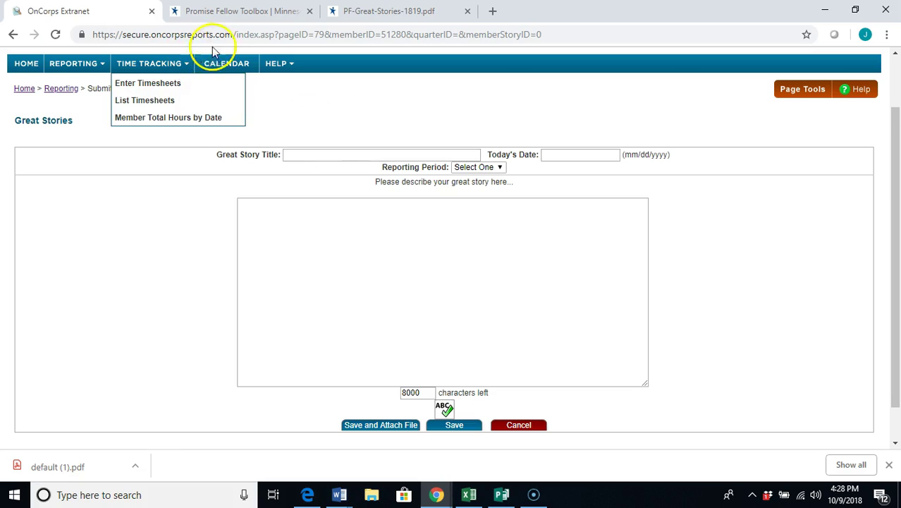
# Find Promise Fellow Great Stories in the Promise Fellow Toolbox's training materials and review the prompts and directions in PF-Great-Stories-1819.pdf
pyautogui.click(237, 13)
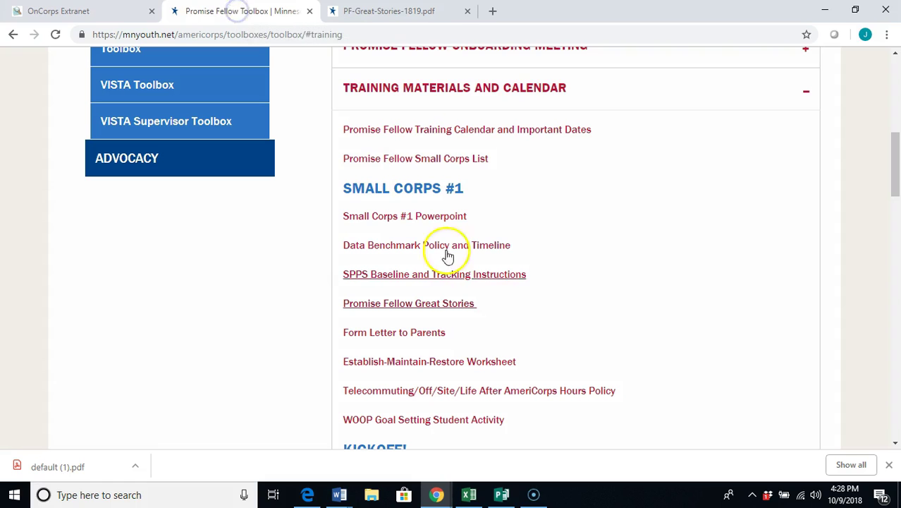
pyautogui.scroll(1, 531, 296)
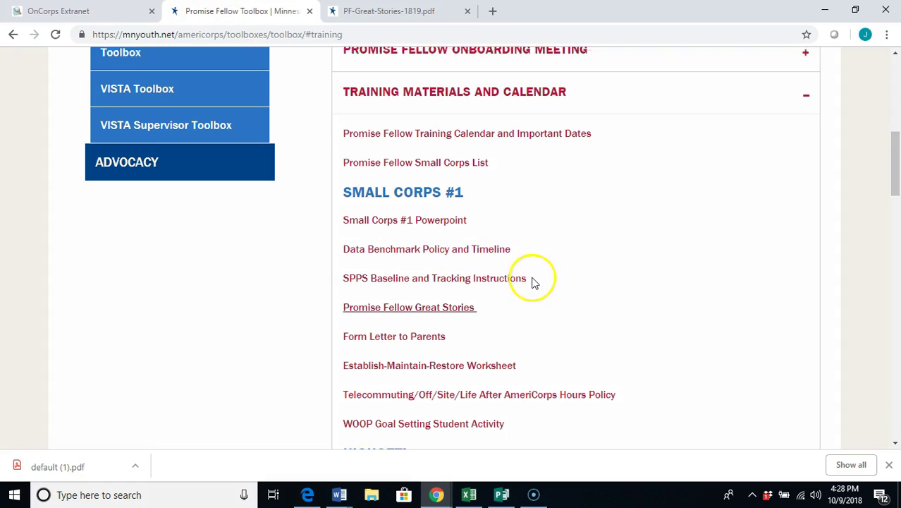
pyautogui.scroll(-2, 579, 207)
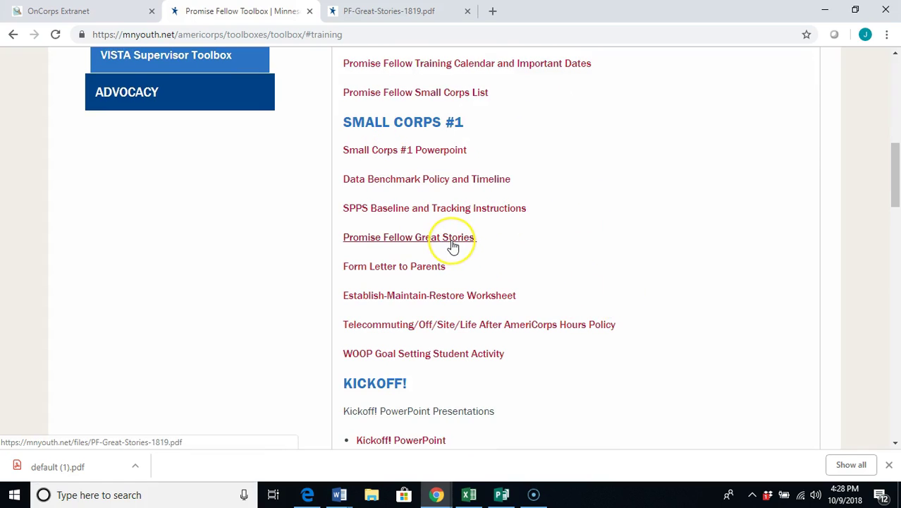
pyautogui.click(413, 21)
pyautogui.scroll(-1, 571, 265)
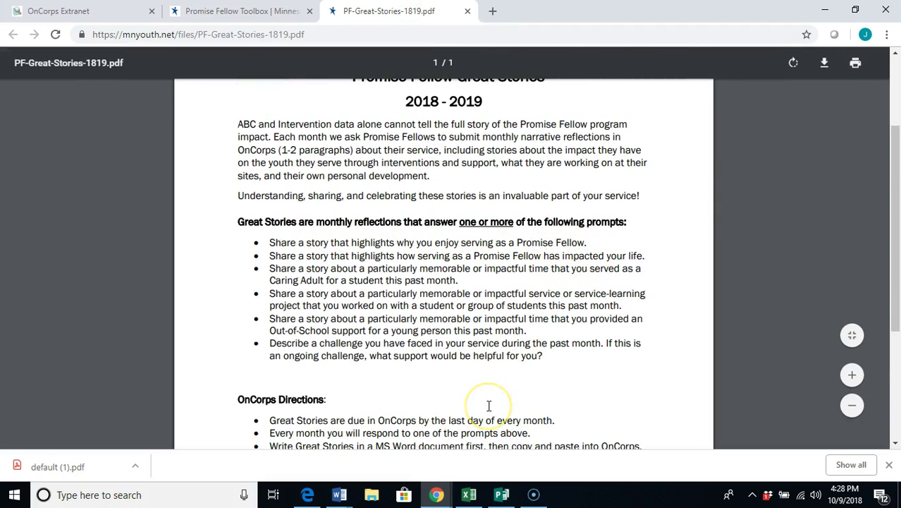
# Back in the OnCorps great story form, enter the title "Making a new friend", the date 10/30/2018 and the reporting period October
pyautogui.click(49, 12)
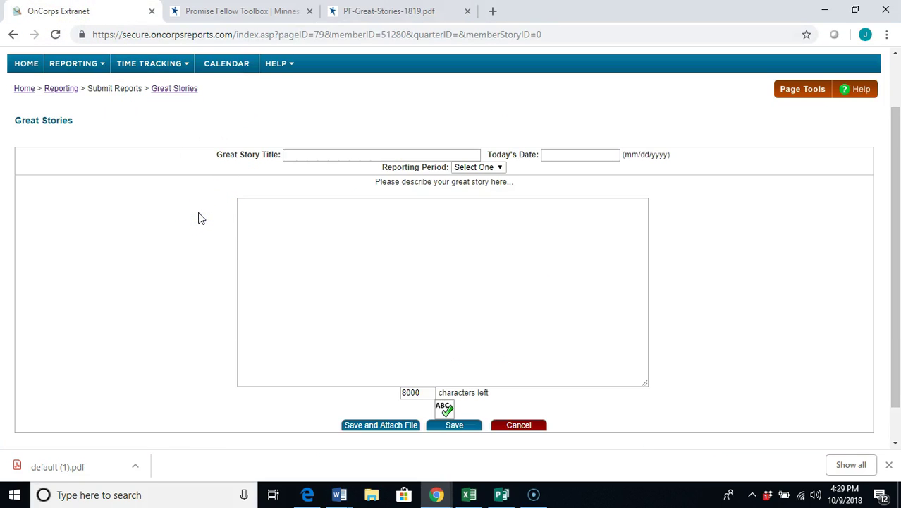
pyautogui.click(204, 242)
pyautogui.click(304, 156)
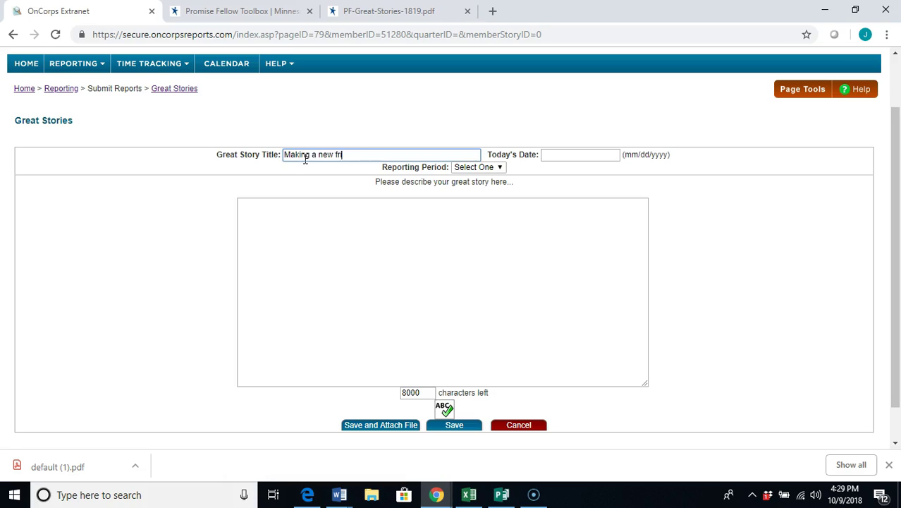
pyautogui.click(566, 154)
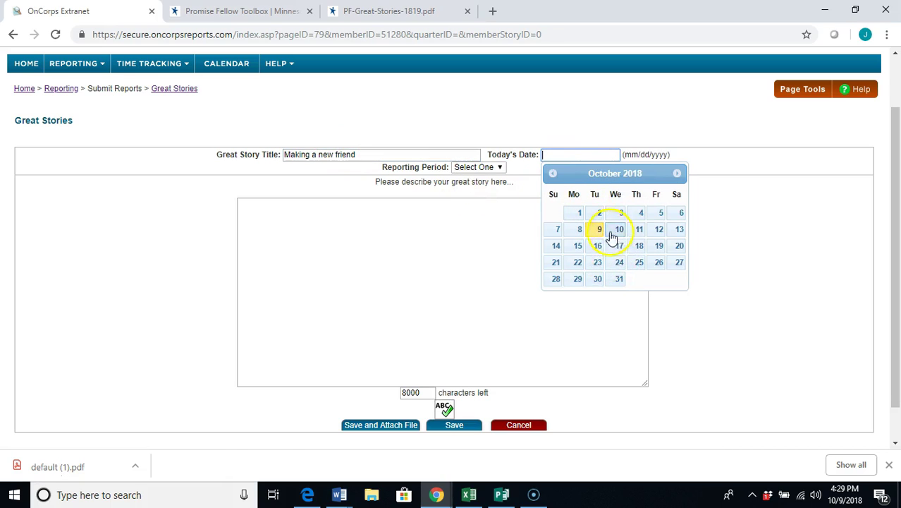
pyautogui.click(597, 279)
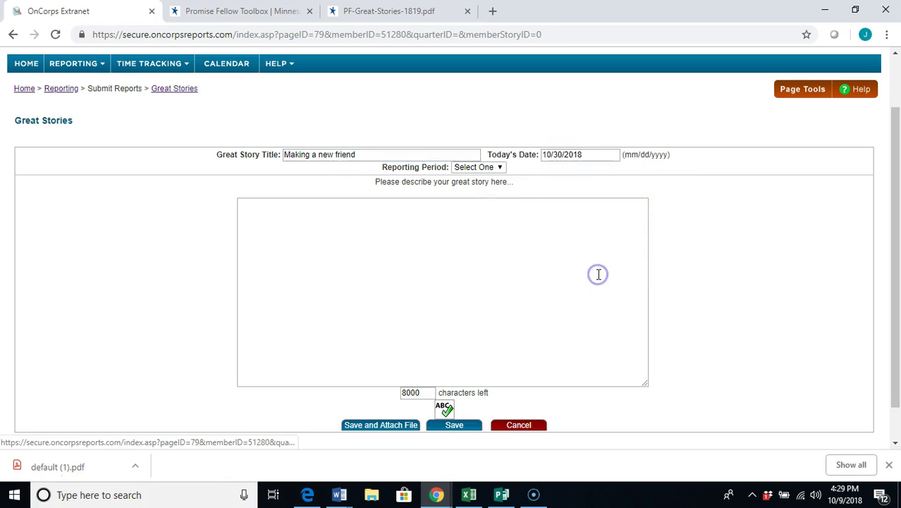
pyautogui.click(483, 169)
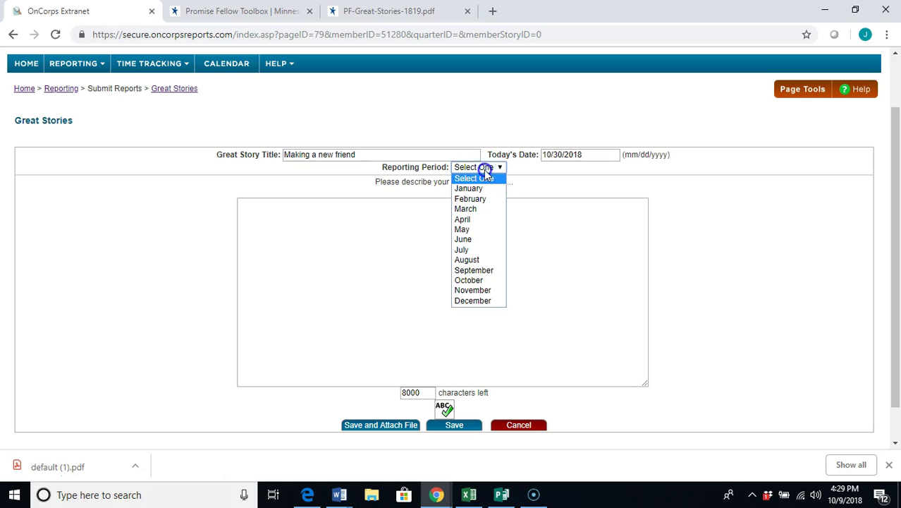
pyautogui.click(490, 282)
# Switch to Document3 in Word and copy the entire story paragraph
pyautogui.click(342, 493)
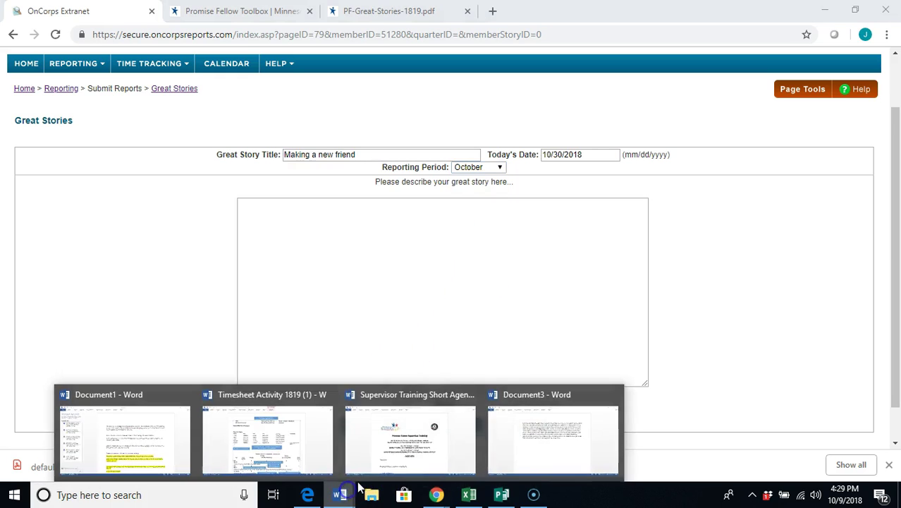
pyautogui.click(554, 437)
pyautogui.moveTo(523, 223); pyautogui.dragTo(204, 110)
pyautogui.hotkey('ctrl', 'c')
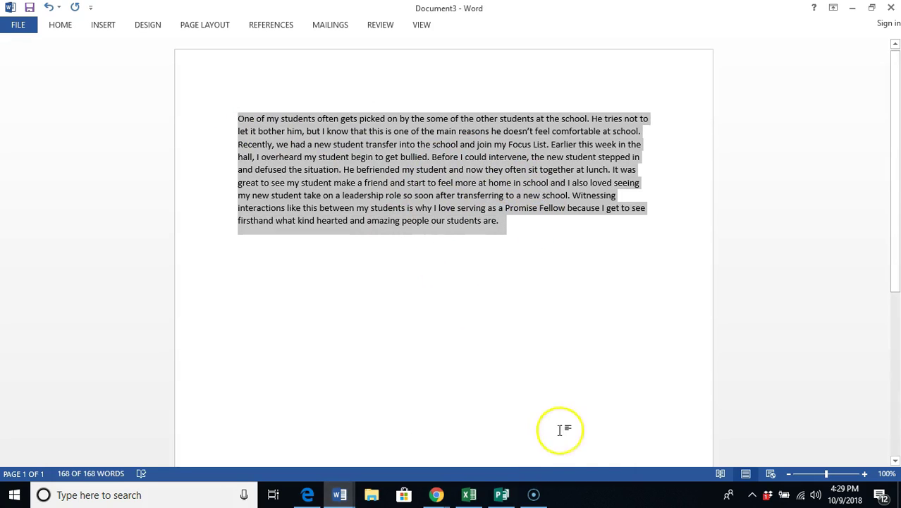
# Return to OnCorps in Chrome, paste the copied story into the great story description, and save the report without attaching a file
pyautogui.click(436, 494)
pyautogui.click(638, 432)
pyautogui.click(372, 234)
pyautogui.hotkey('ctrl', 'v')
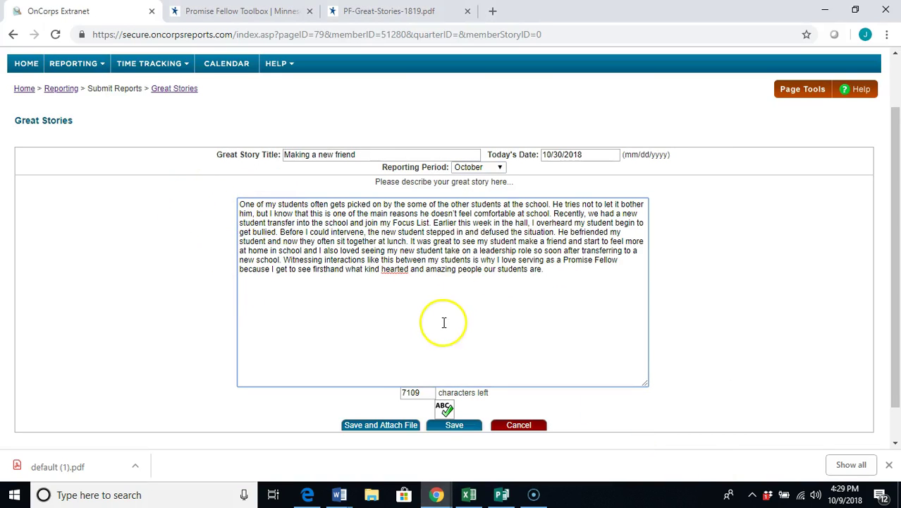
pyautogui.scroll(-1, 443, 323)
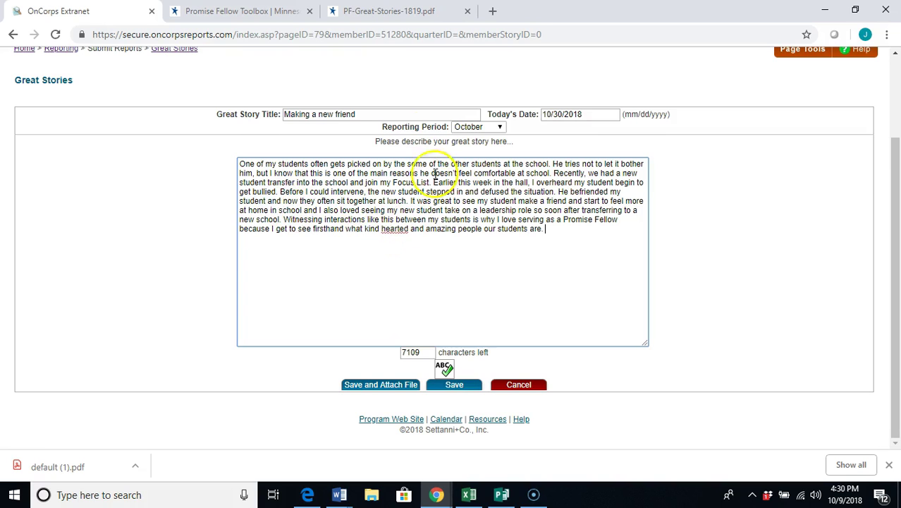
pyautogui.click(462, 387)
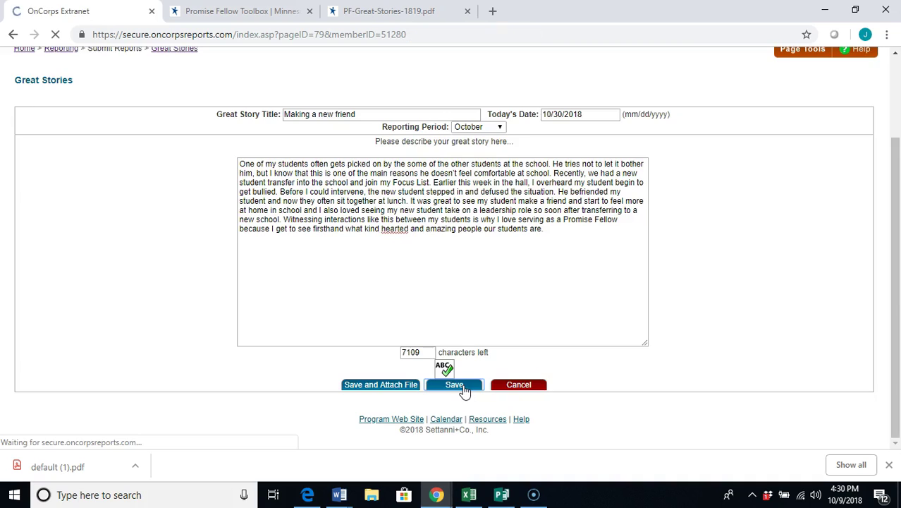